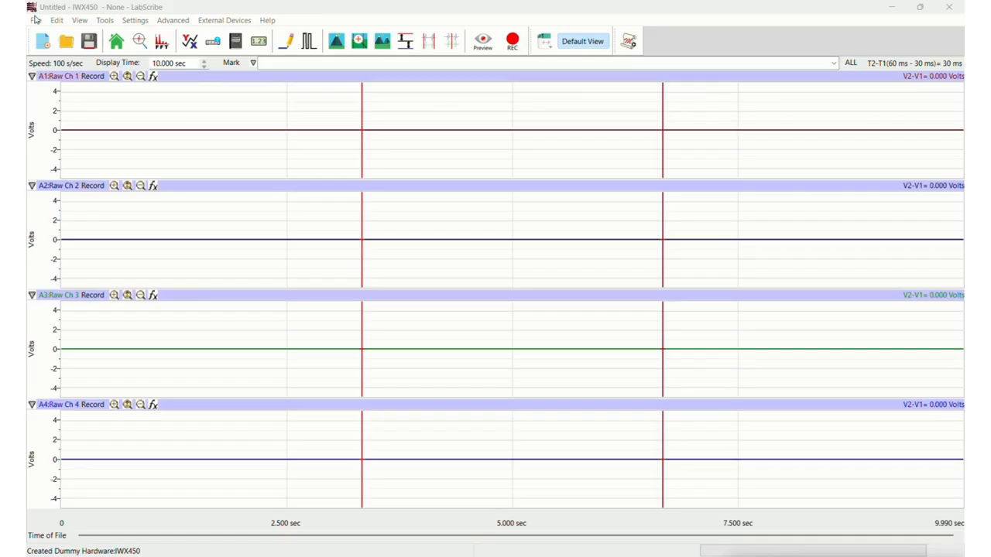
Import the text file ECG1 from the TXT Import Files folder, opening its text import settings
{"action": "left_click", "coordinate": [36, 20]}
{"action": "mouse_move", "coordinate": [159, 129]}
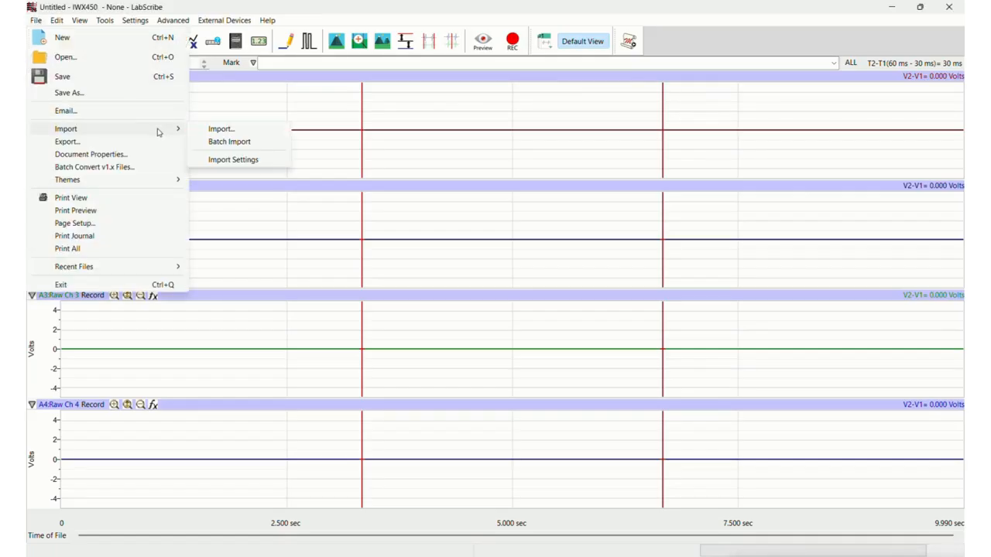
{"action": "left_click", "coordinate": [219, 130]}
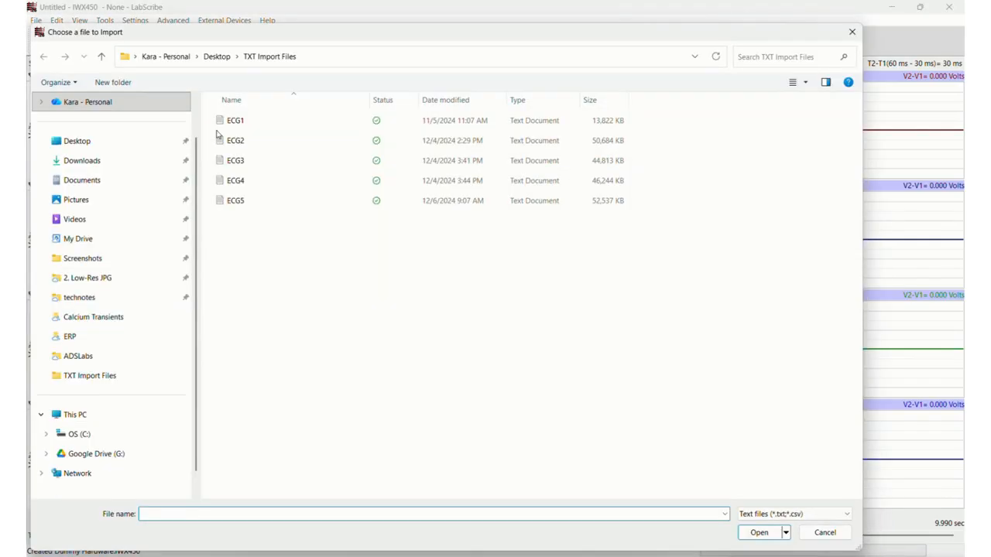
{"action": "left_click", "coordinate": [260, 121]}
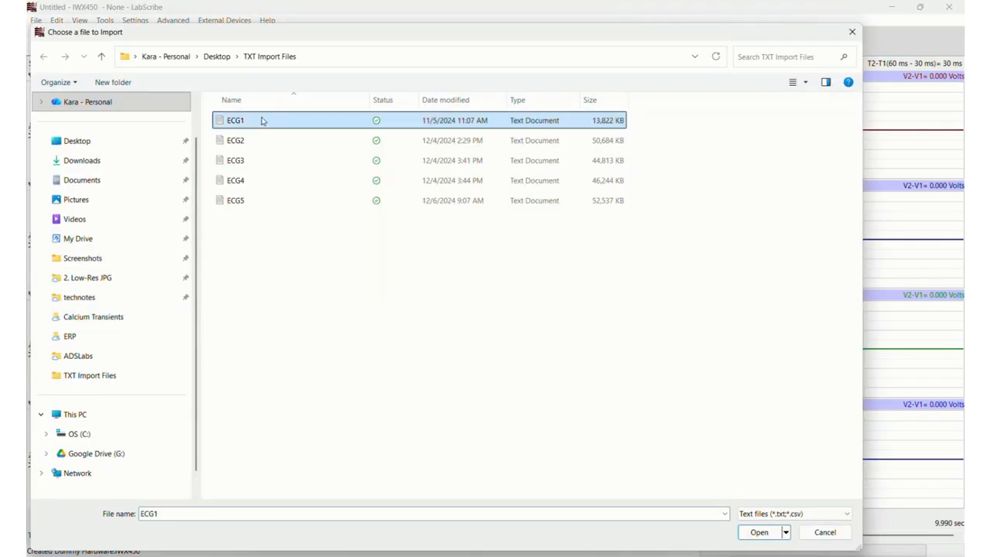
{"action": "left_click", "coordinate": [760, 532]}
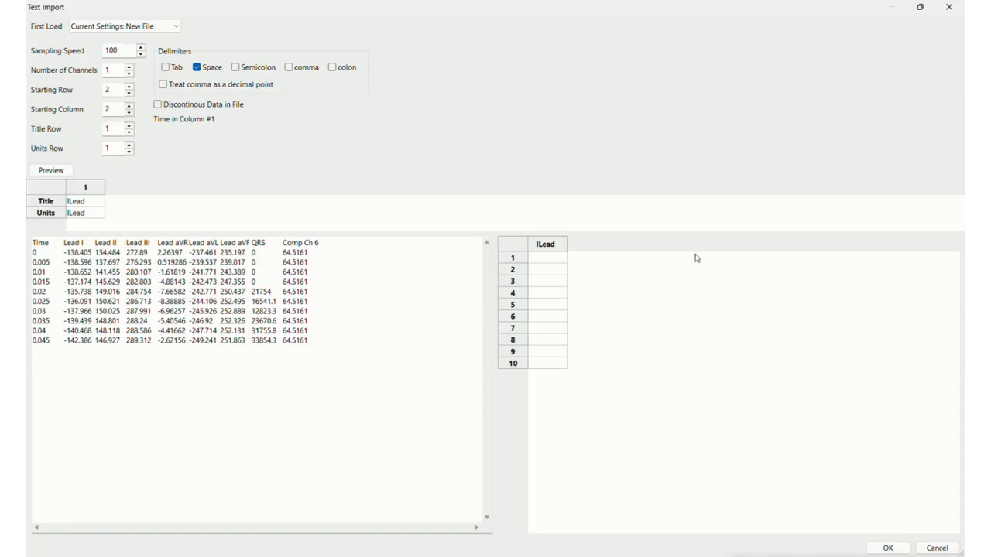
Choose Default Settings as the settings to load first and set the sampling speed to 200
{"action": "left_click", "coordinate": [173, 26]}
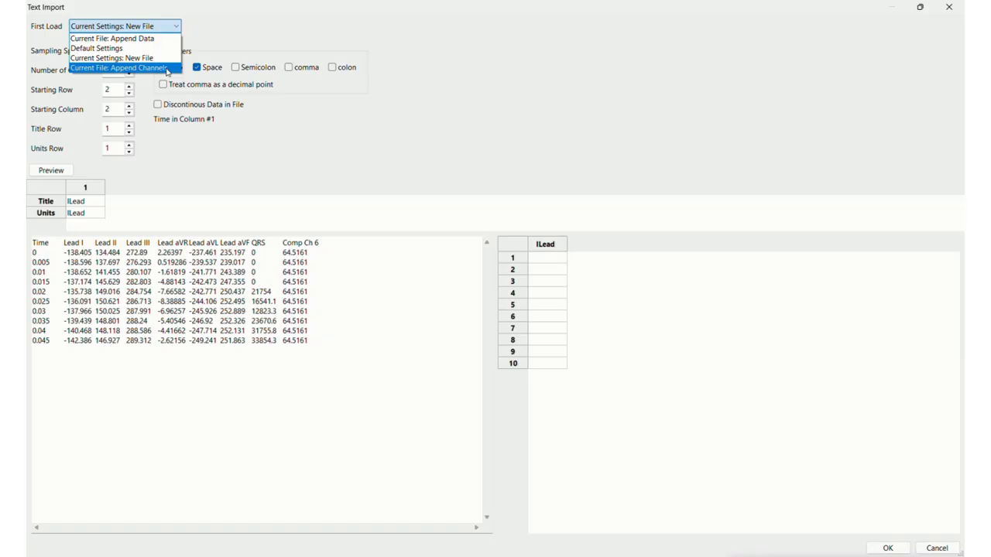
{"action": "left_click", "coordinate": [123, 49]}
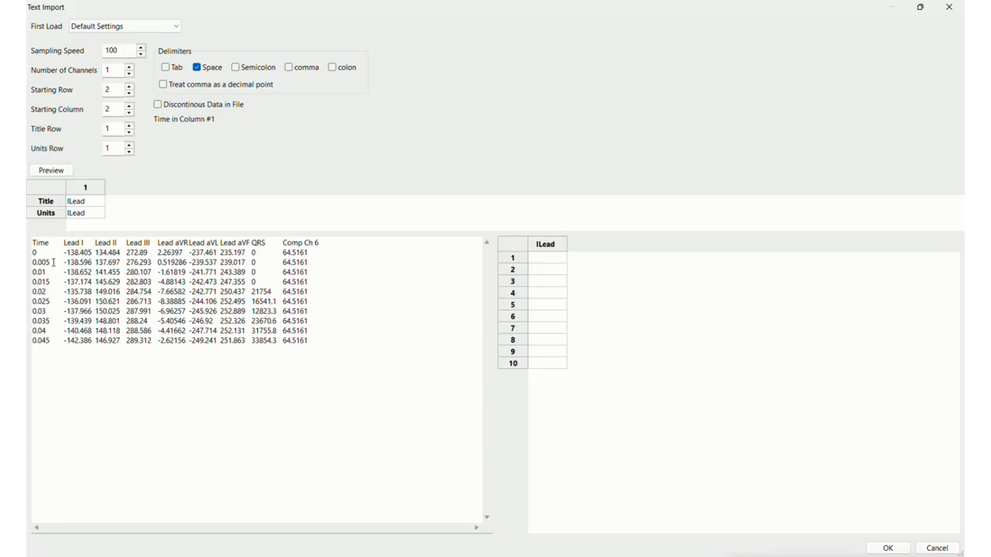
{"action": "double_click", "coordinate": [54, 262]}
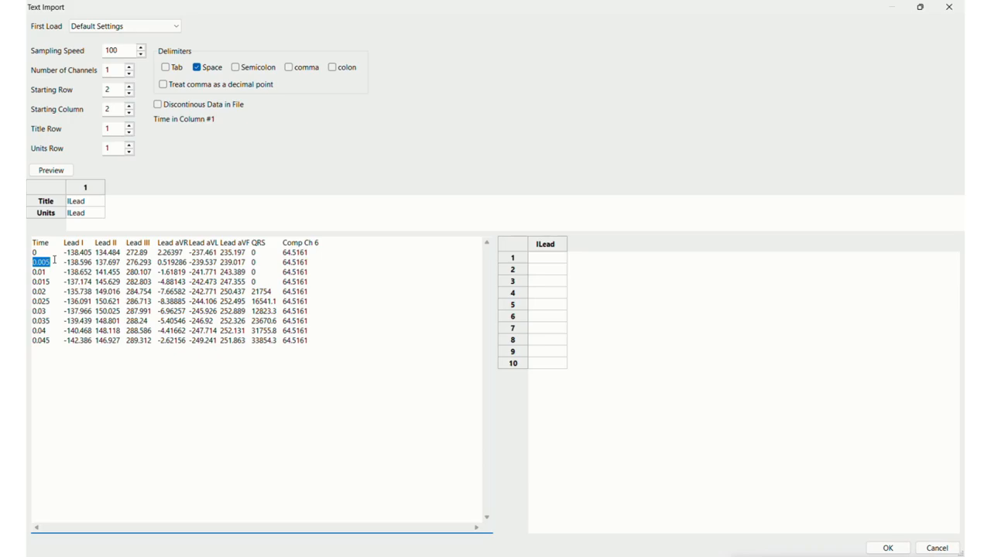
{"action": "left_click_drag", "start_coordinate": [110, 50], "coordinate": [101, 53]}
{"action": "type", "text": "2"}
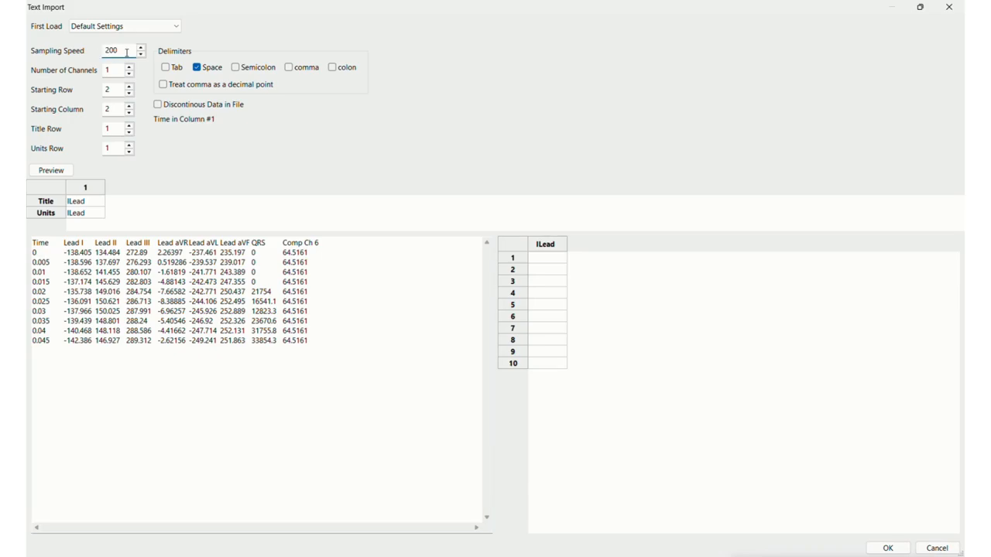
Set the number of channels for the text import to 6
{"action": "left_click", "coordinate": [117, 70]}
{"action": "left_click", "coordinate": [129, 67]}
{"action": "left_click", "coordinate": [129, 67]}
{"action": "left_click", "coordinate": [129, 67]}
{"action": "left_click", "coordinate": [130, 67]}
{"action": "left_click", "coordinate": [129, 68]}
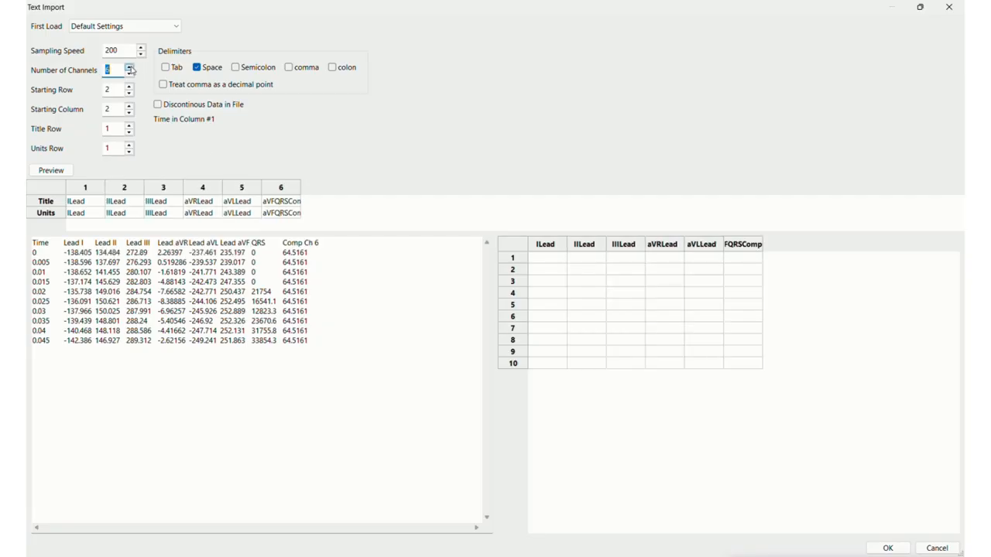
Keep starting row 2, starting column 2 and title row 1, and set the units row to 0
{"action": "left_click", "coordinate": [117, 91]}
{"action": "left_click", "coordinate": [113, 110]}
{"action": "left_click", "coordinate": [118, 128]}
{"action": "scroll", "coordinate": [118, 148], "scroll_direction": "down", "scroll_amount": 1}
Enter mV as the unit for each of the six channels
{"action": "double_click", "coordinate": [91, 214]}
{"action": "type", "text": "mV"}
{"action": "double_click", "coordinate": [124, 214]}
{"action": "type", "text": "mV"}
{"action": "left_click", "coordinate": [175, 217]}
{"action": "type", "text": "mV"}
{"action": "left_click", "coordinate": [186, 213]}
{"action": "type", "text": "mV"}
{"action": "left_click", "coordinate": [229, 214]}
{"action": "type", "text": "mV"}
{"action": "left_click", "coordinate": [298, 214]}
{"action": "type", "text": "mV"}
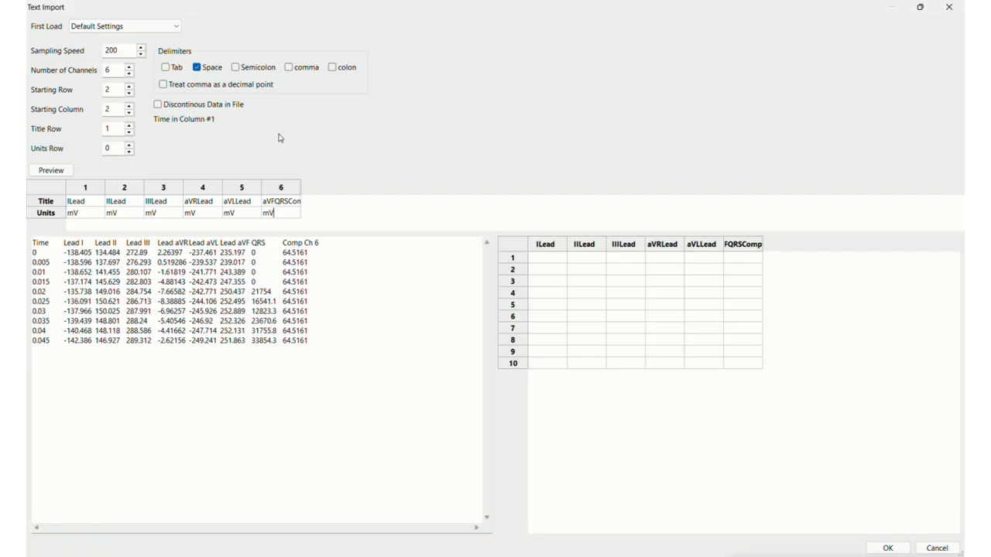
Change the delimiter from space to tab and import the ECG1 data with these settings
{"action": "left_click", "coordinate": [165, 69]}
{"action": "left_click", "coordinate": [197, 67]}
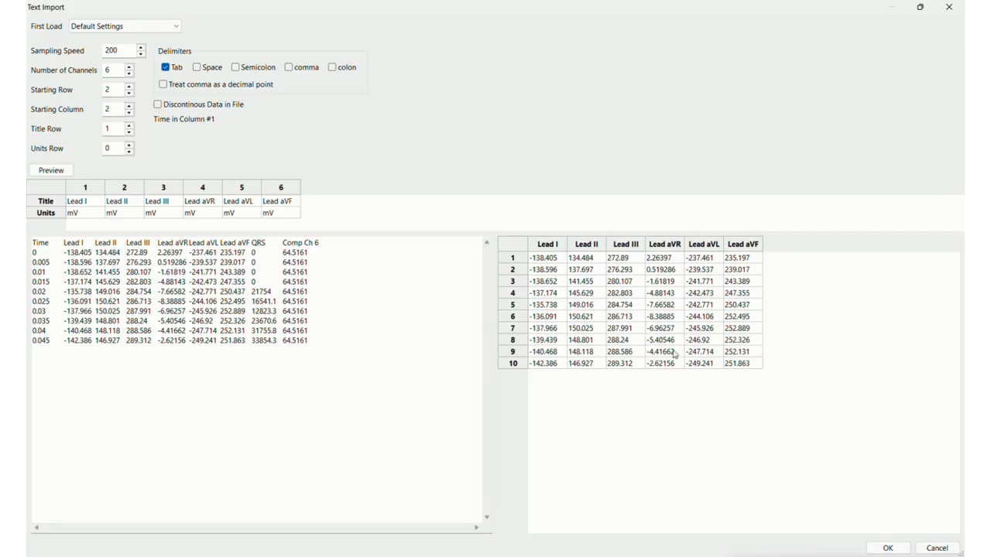
{"action": "left_click", "coordinate": [888, 548]}
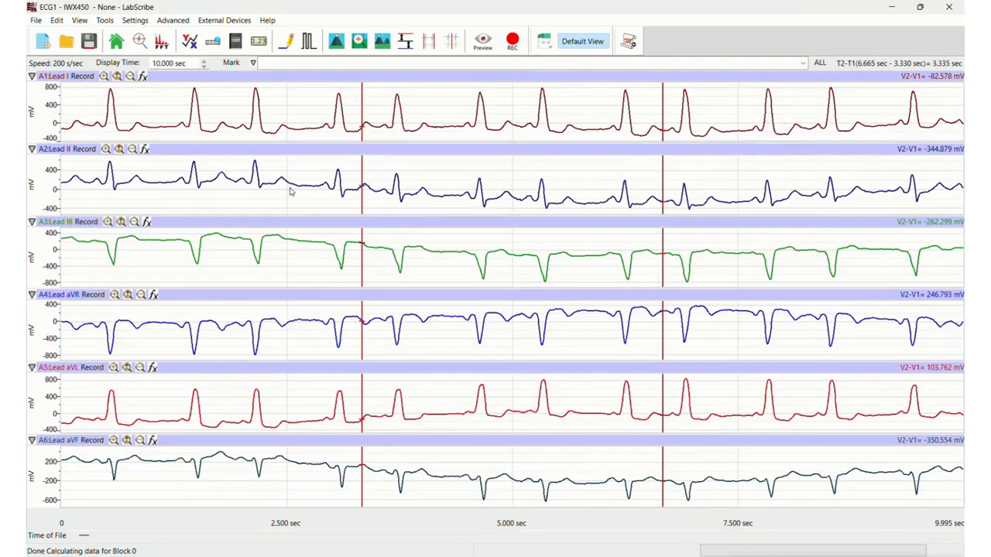
Batch import the text files in the TXT Import Files folder, saving the converted files to the same folder
{"action": "left_click", "coordinate": [37, 20]}
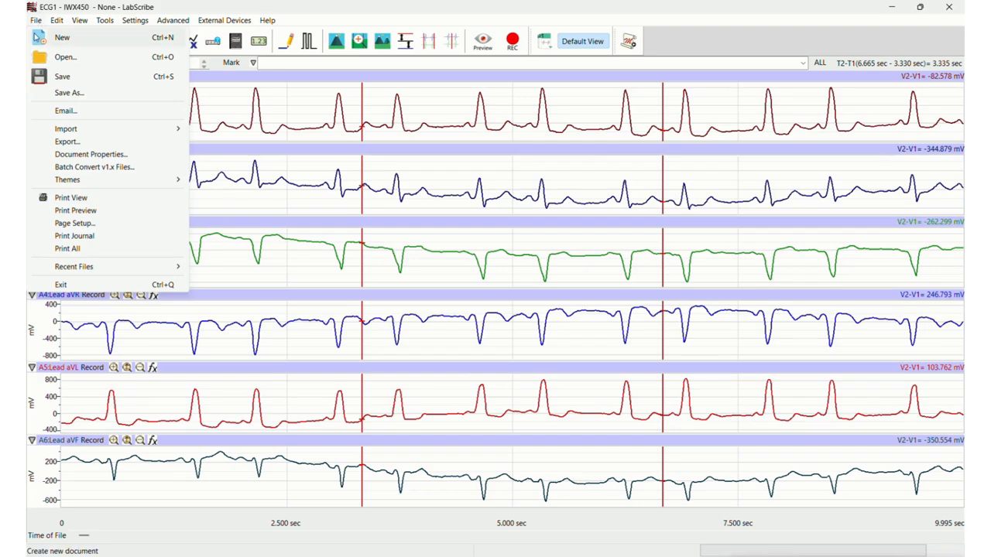
{"action": "mouse_move", "coordinate": [133, 132]}
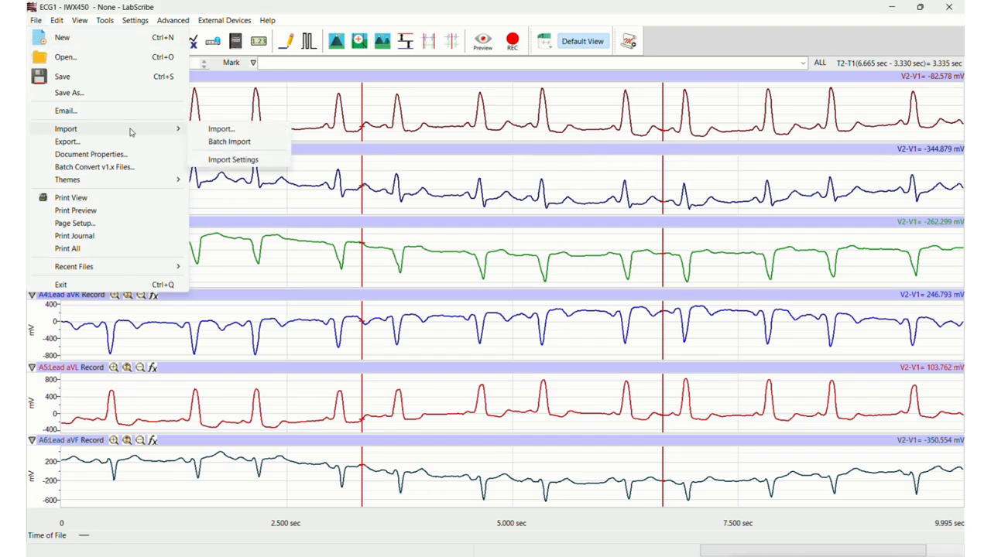
{"action": "left_click", "coordinate": [267, 144]}
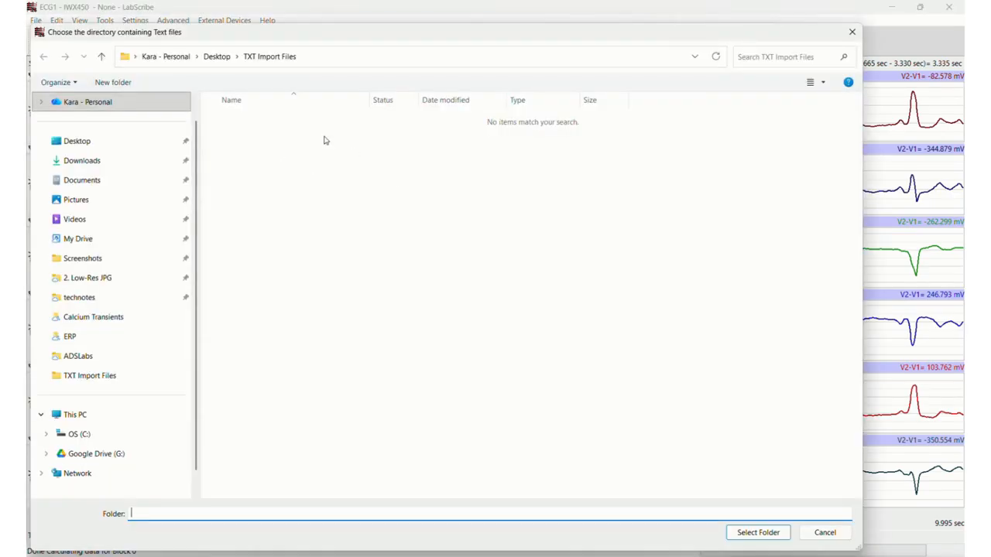
{"action": "left_click", "coordinate": [271, 58]}
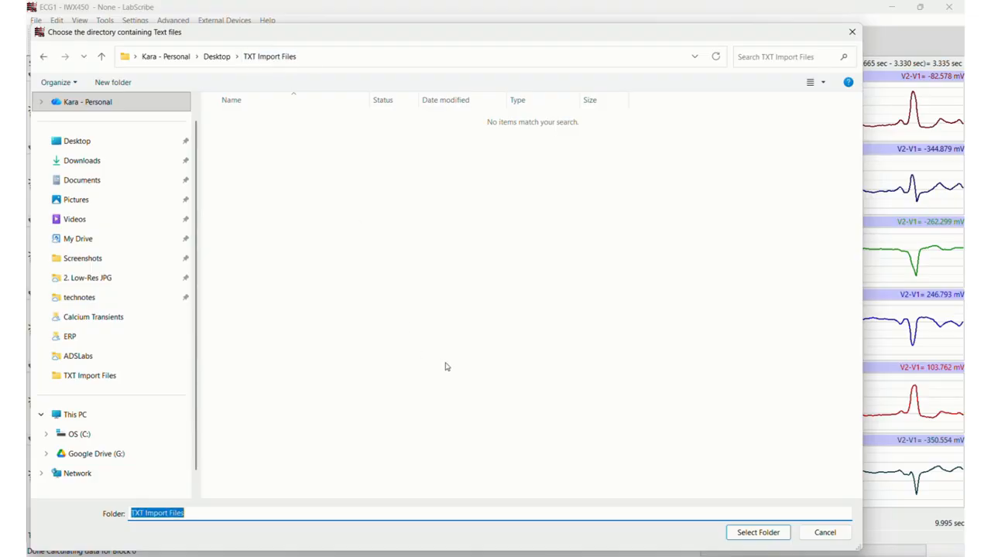
{"action": "left_click", "coordinate": [775, 533]}
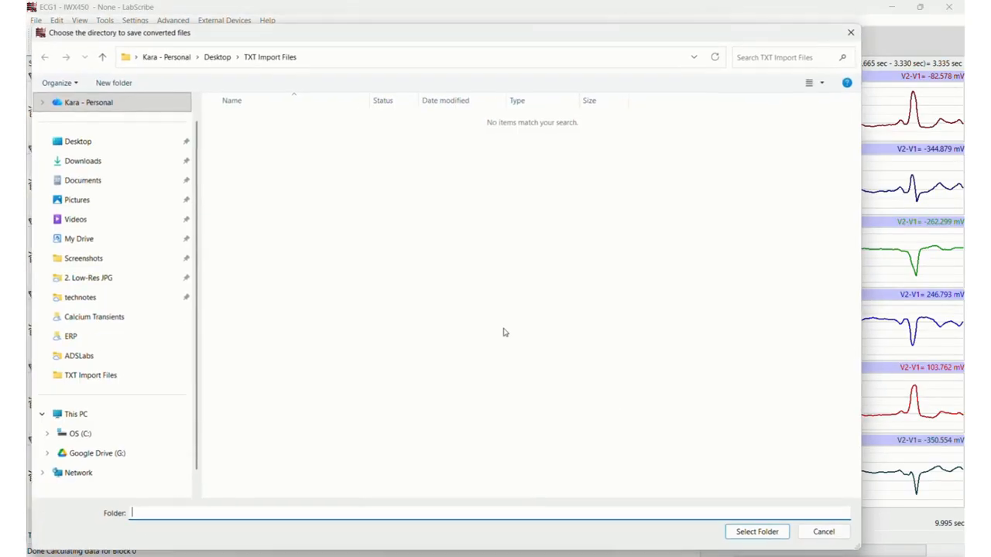
{"action": "left_click", "coordinate": [776, 534]}
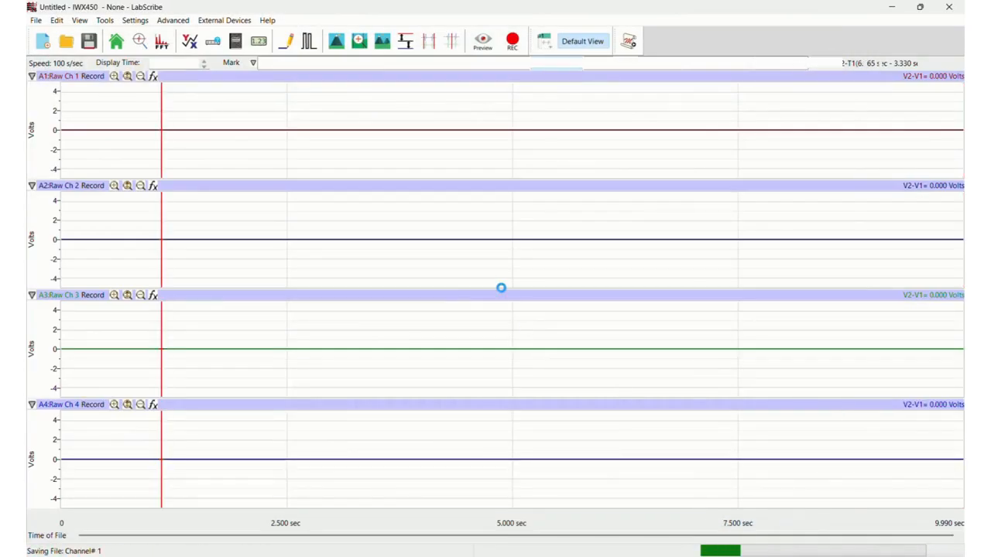